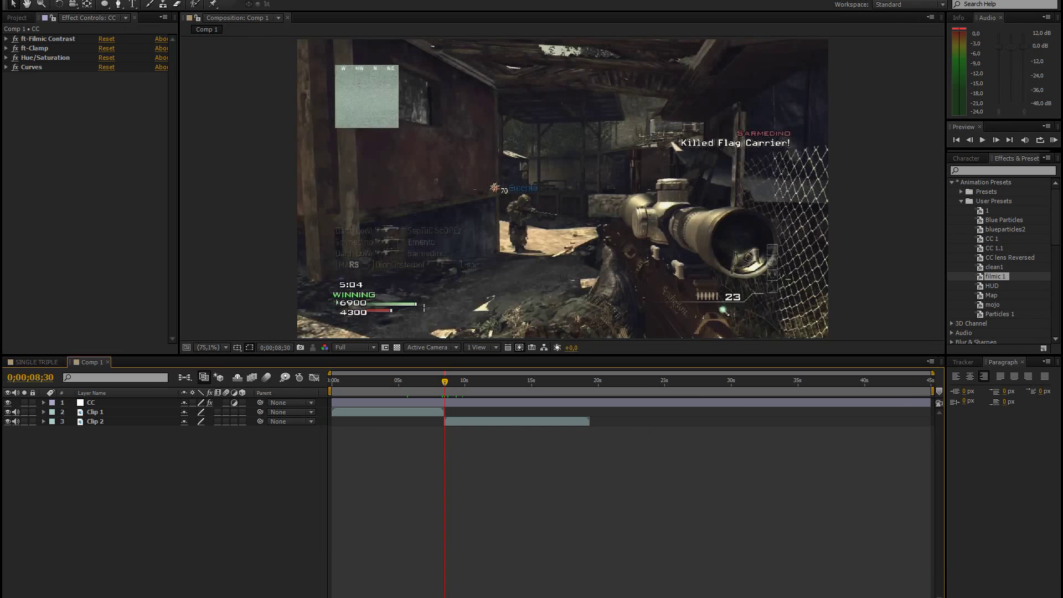
- Replay the Modern Warfare 3: Minitage video in YouTube from about 0:08, pausing near 0:11
mouse_move(403, 597)
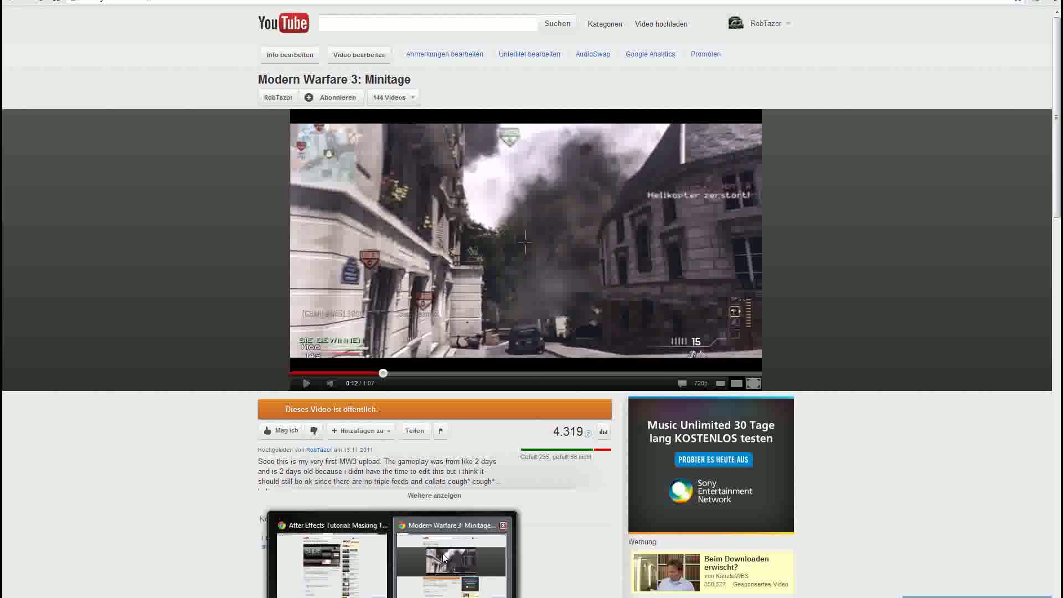
left_click(443, 553)
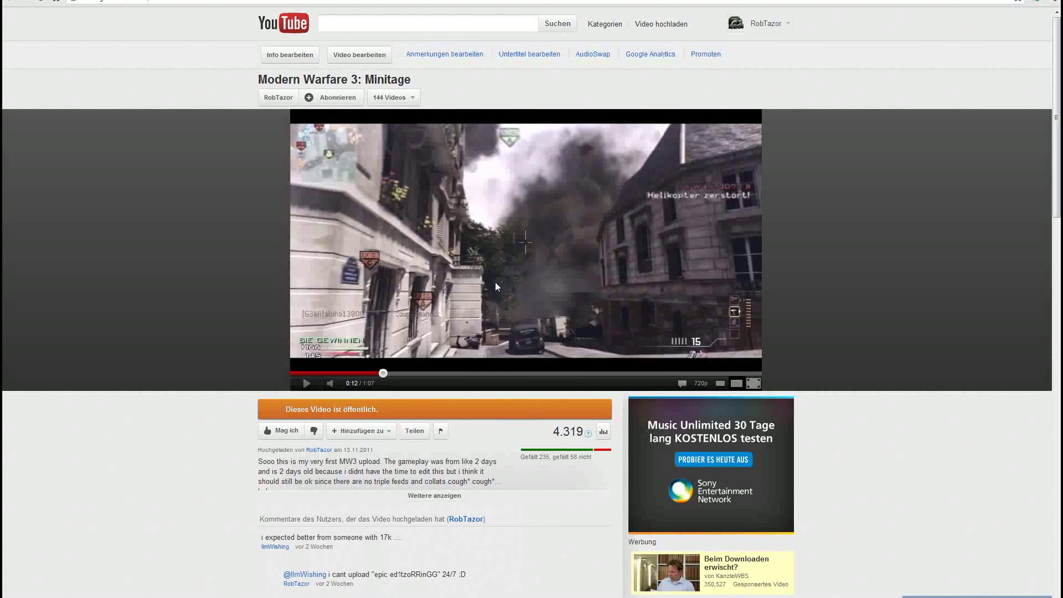
left_click(347, 373)
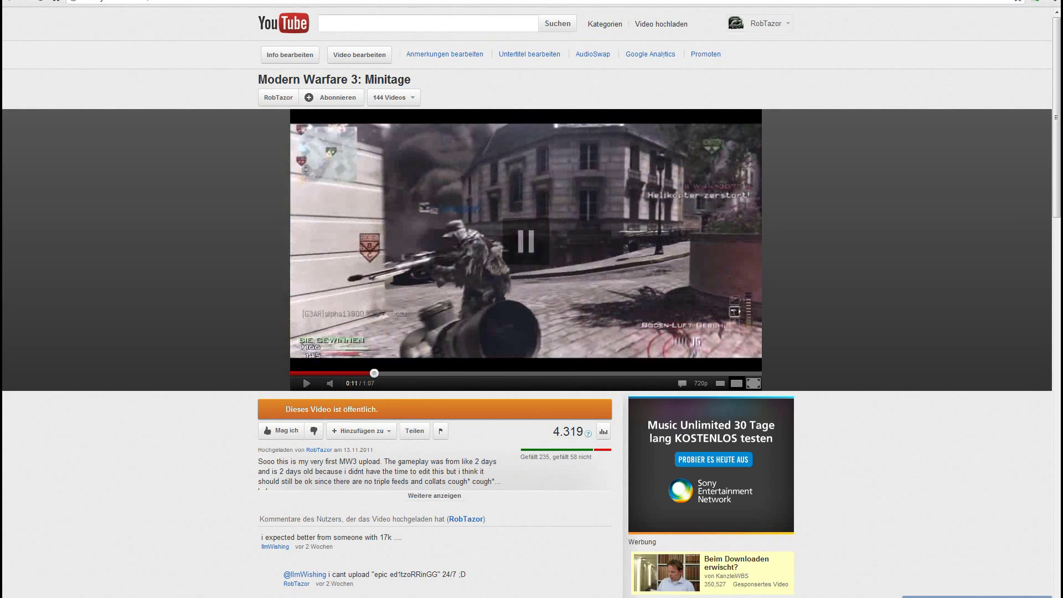
left_click(472, 302)
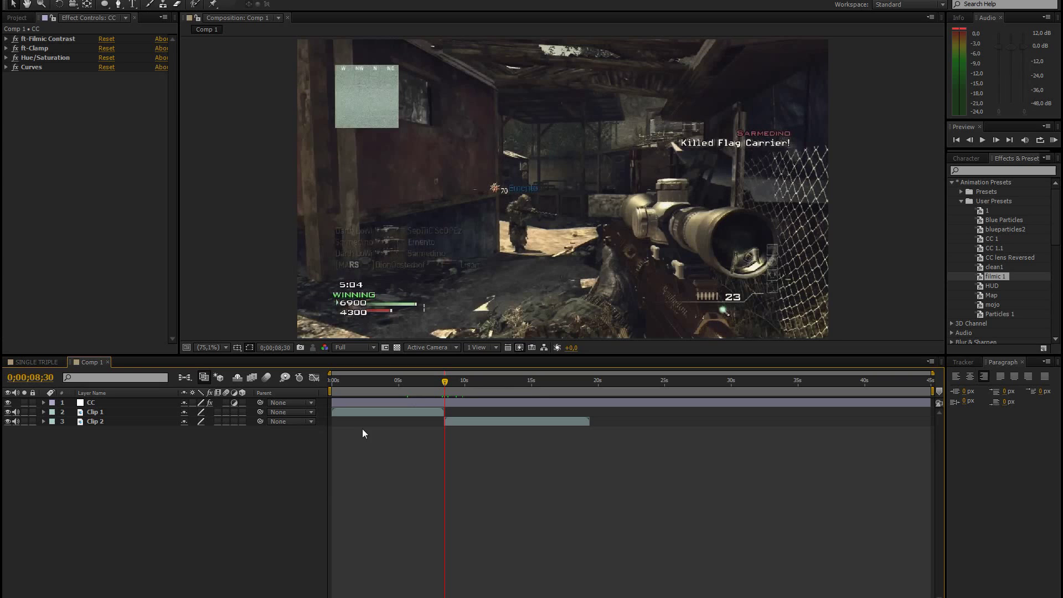
- Add a new Null Object layer to Comp 1
left_click(118, 412)
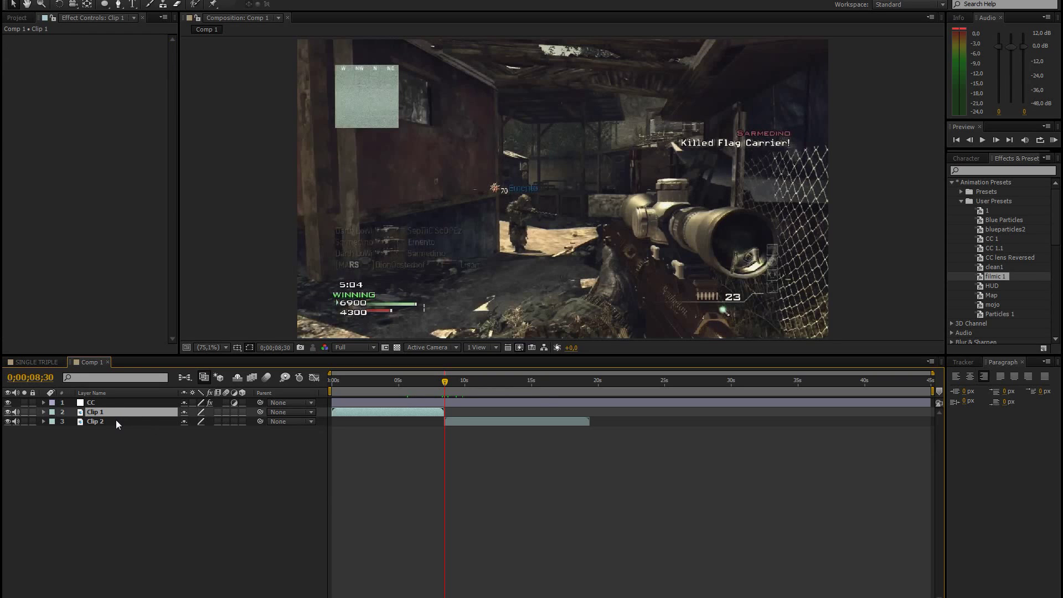
left_click(116, 420)
left_click(121, 443)
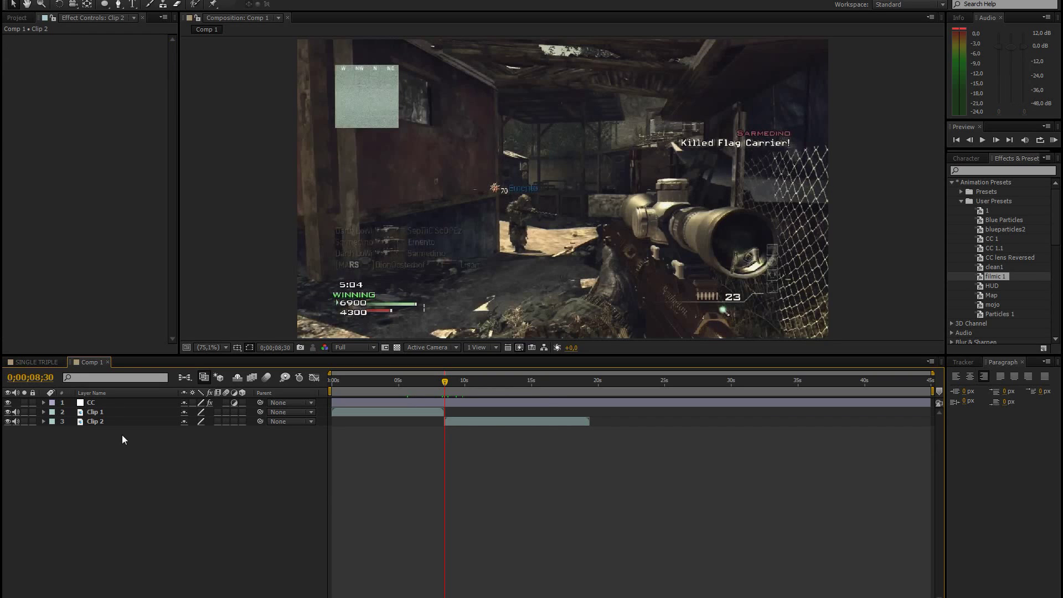
right_click(141, 474)
mouse_move(167, 480)
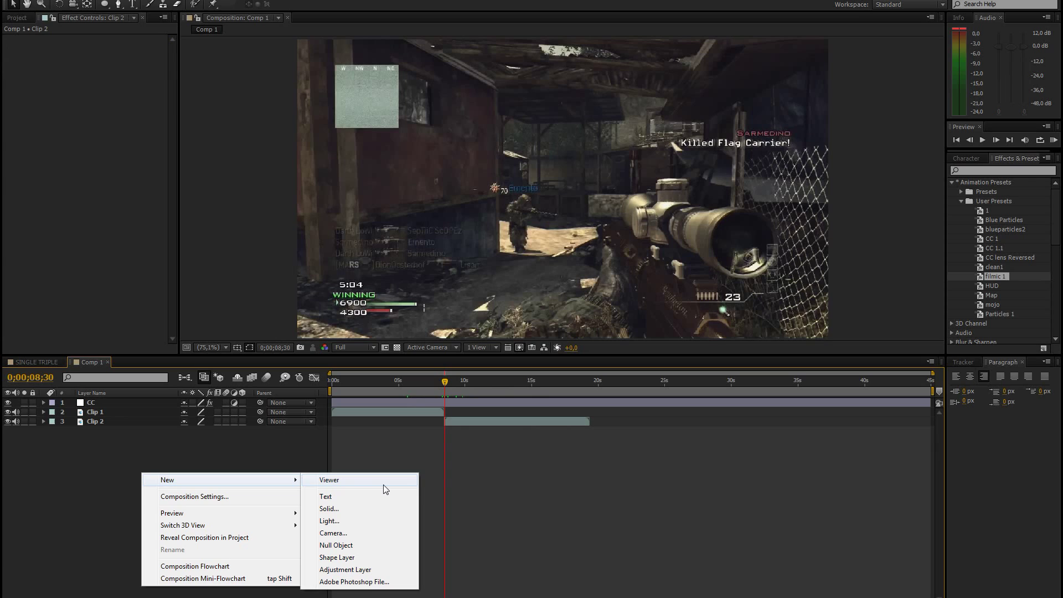
left_click(356, 547)
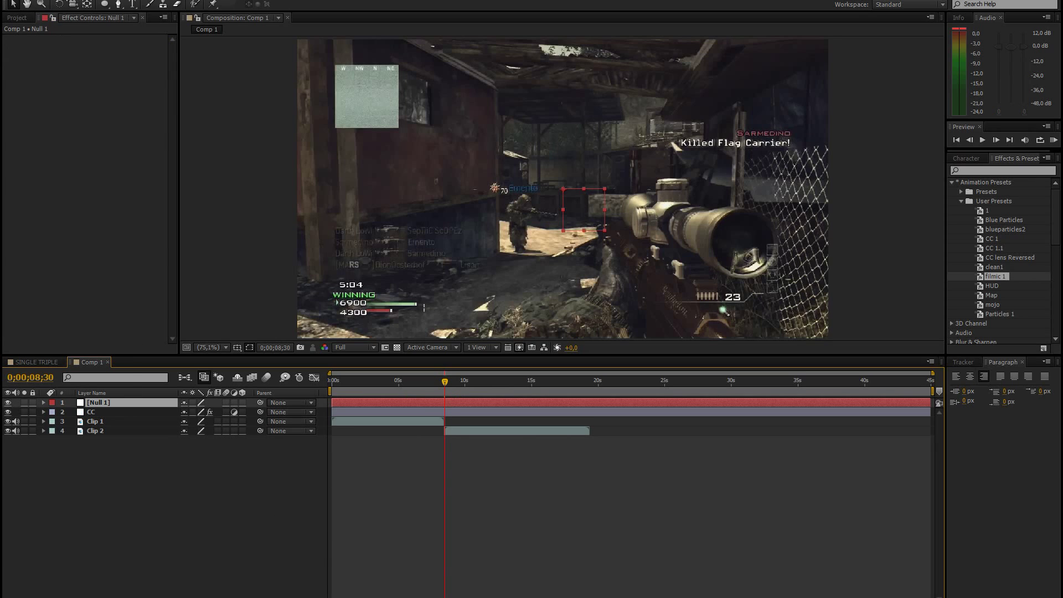
- Rename the Null 1 layer to 'Transition'
right_click(121, 400)
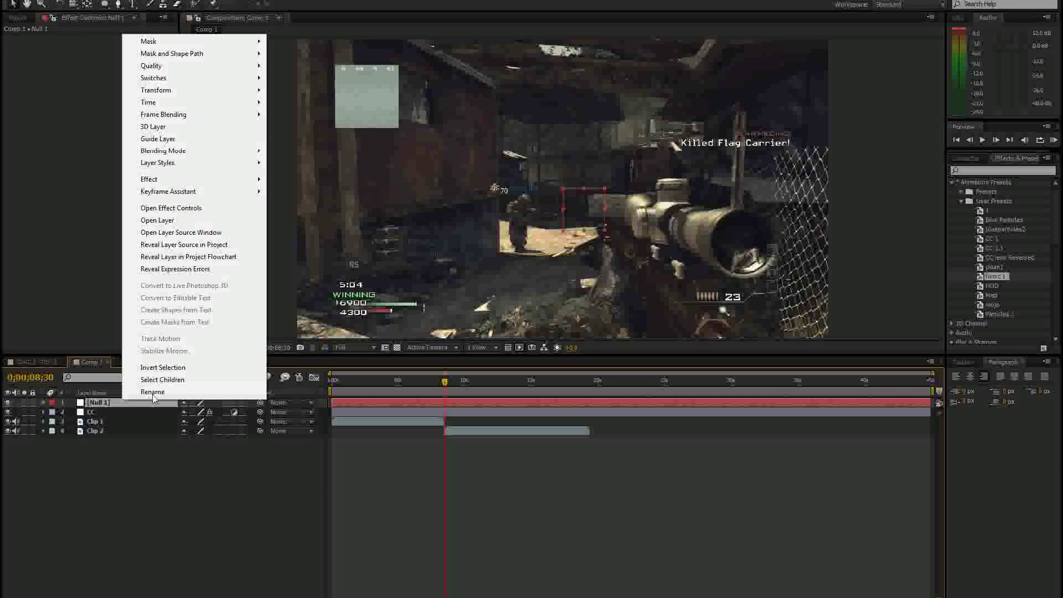
left_click(154, 395)
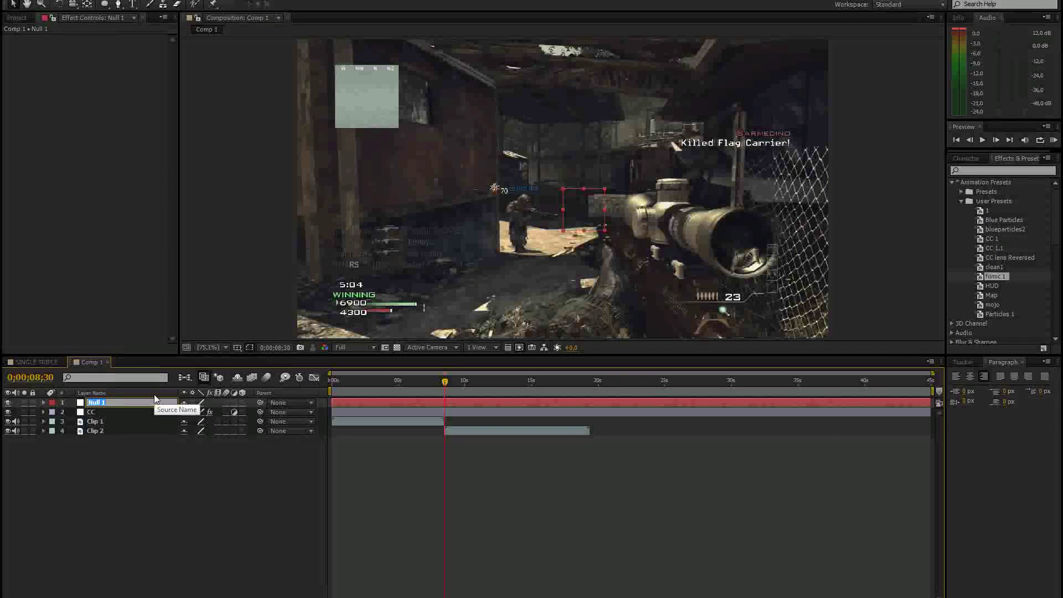
type("Transition")
- Parent Clip 1 and Clip 2 to the Transition null and shift Clip 2's bar about 1 s earlier
left_click(153, 488)
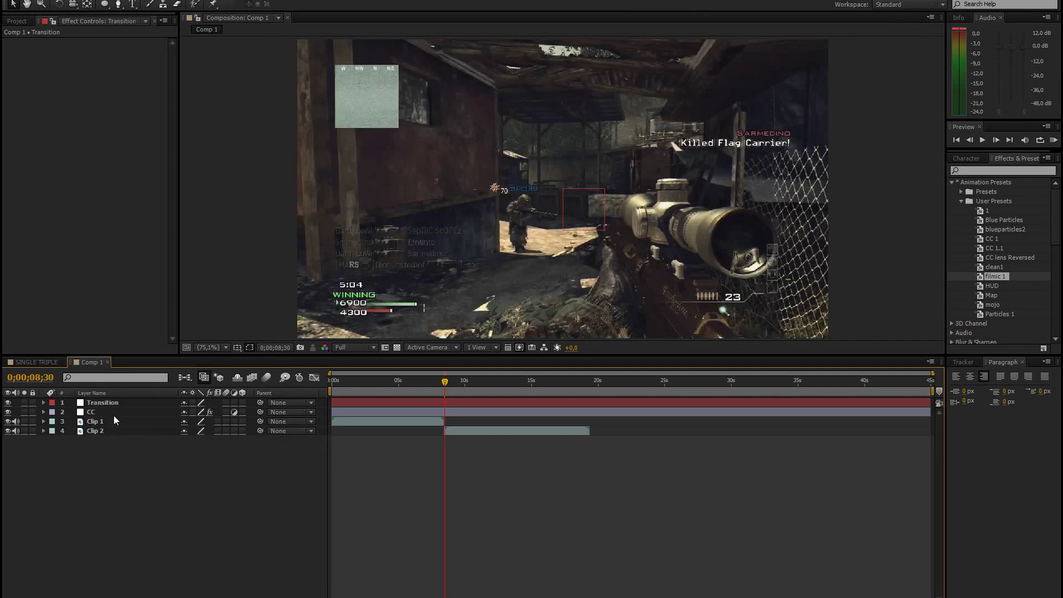
left_click(138, 421)
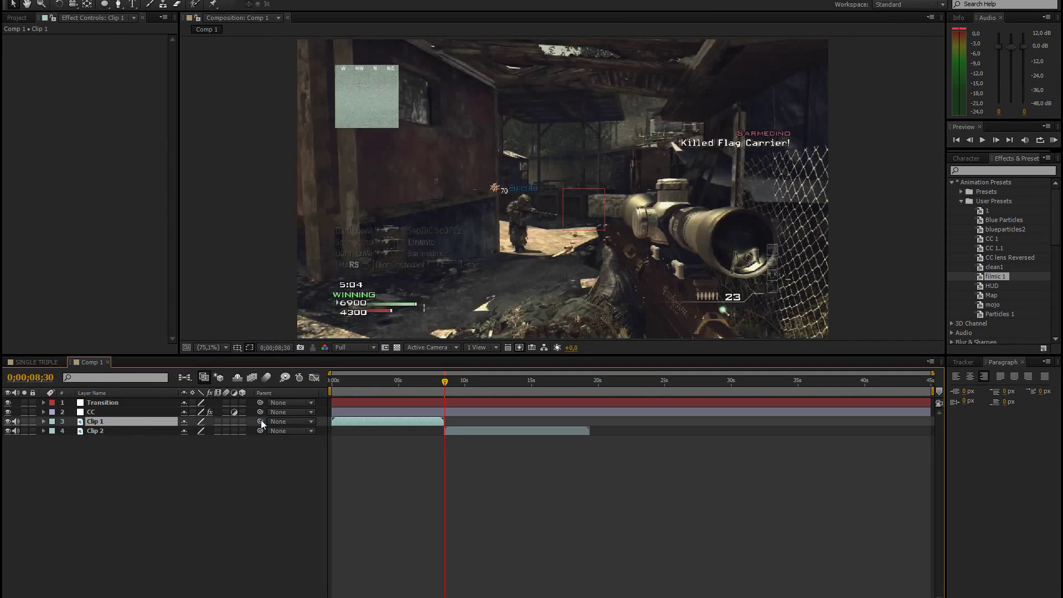
left_click_drag(261, 421, 111, 403)
left_click_drag(260, 430, 117, 403)
left_click_drag(460, 430, 448, 431)
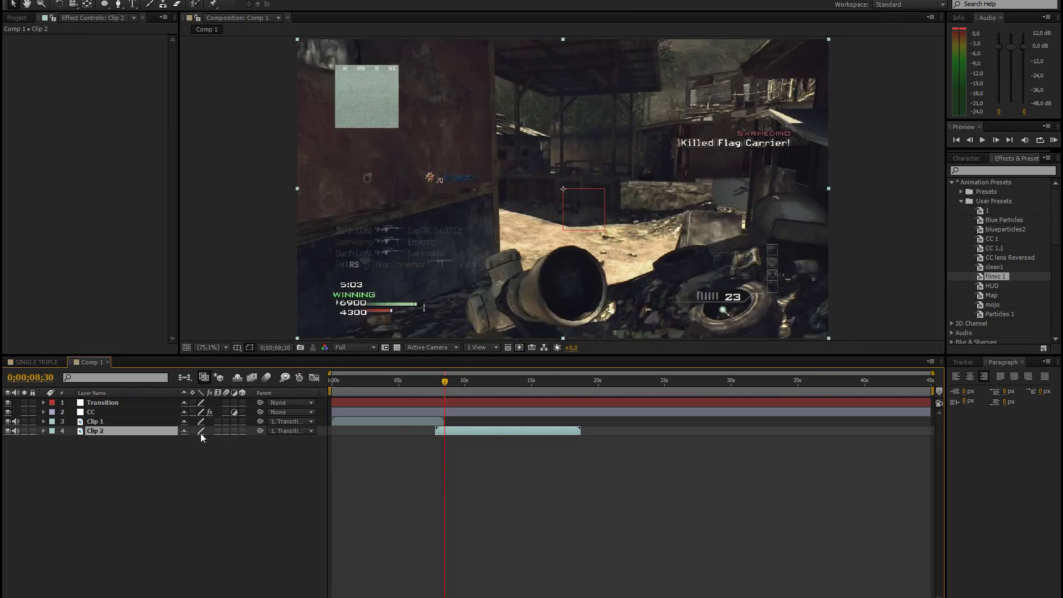
- Hide the CC layer and move Clip 2 out of frame to the right, Position 1278.0, 0.0
left_click(7, 413)
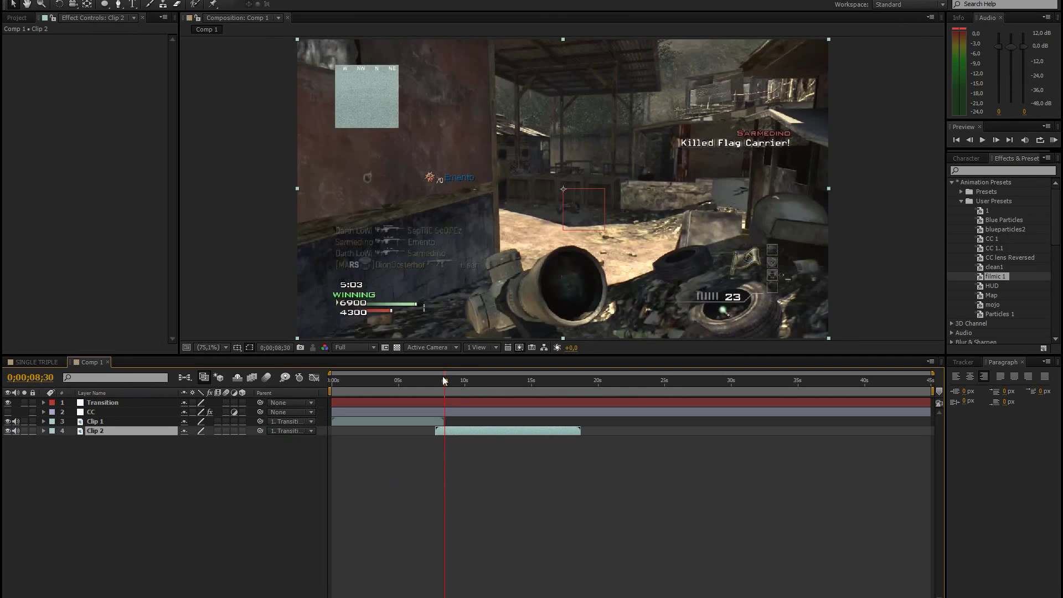
mouse_move(443, 380)
left_mouse_down()
mouse_move(435, 380)
mouse_move(444, 377)
left_mouse_up()
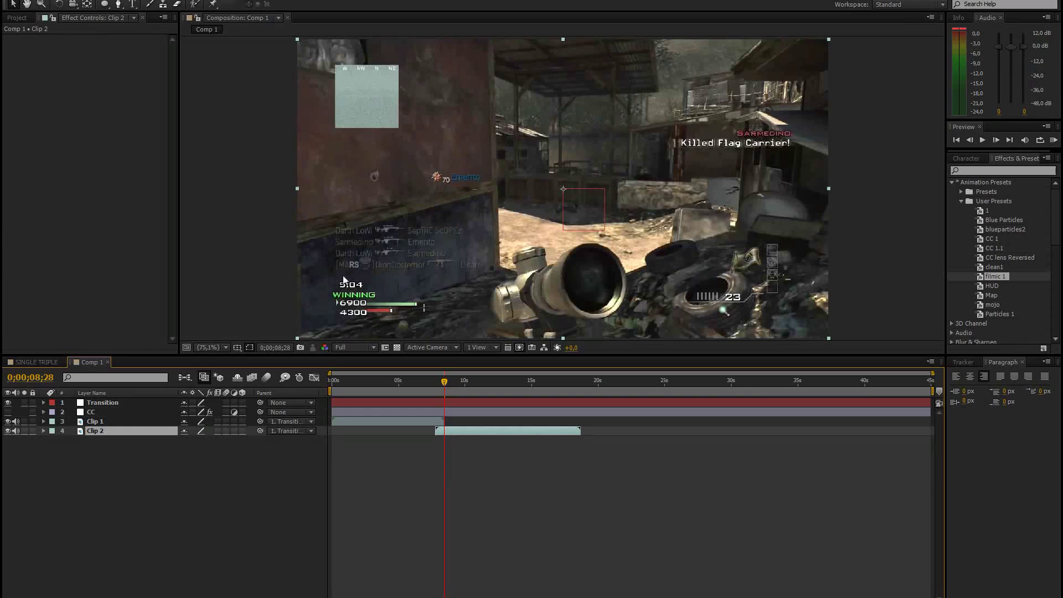
left_click_drag(360, 275, 889, 268)
key("Right")
key("Right")
key("Right")
key("Right")
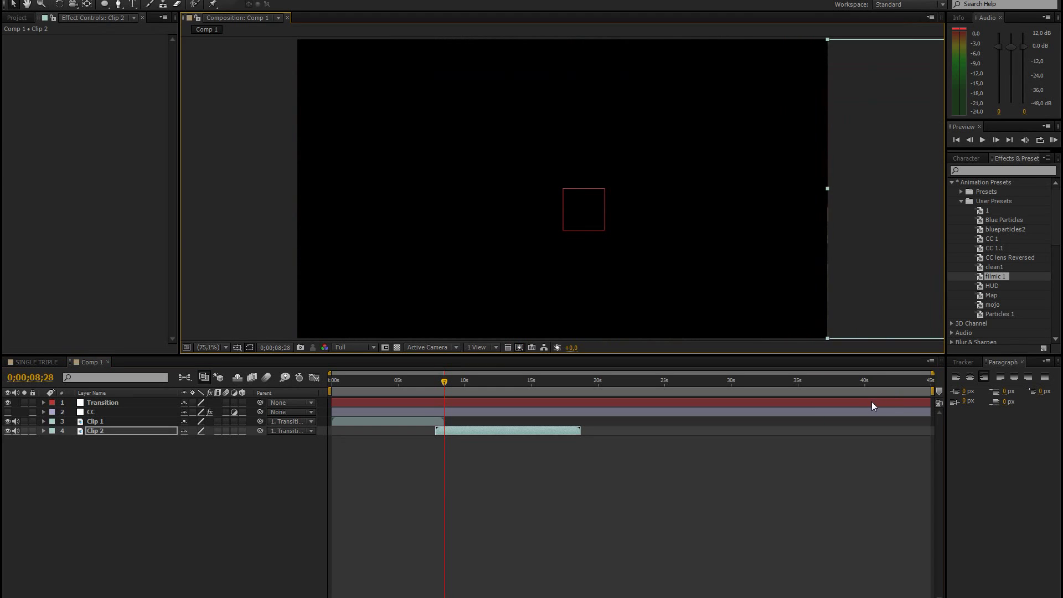
key("Left")
key("Left")
key("p")
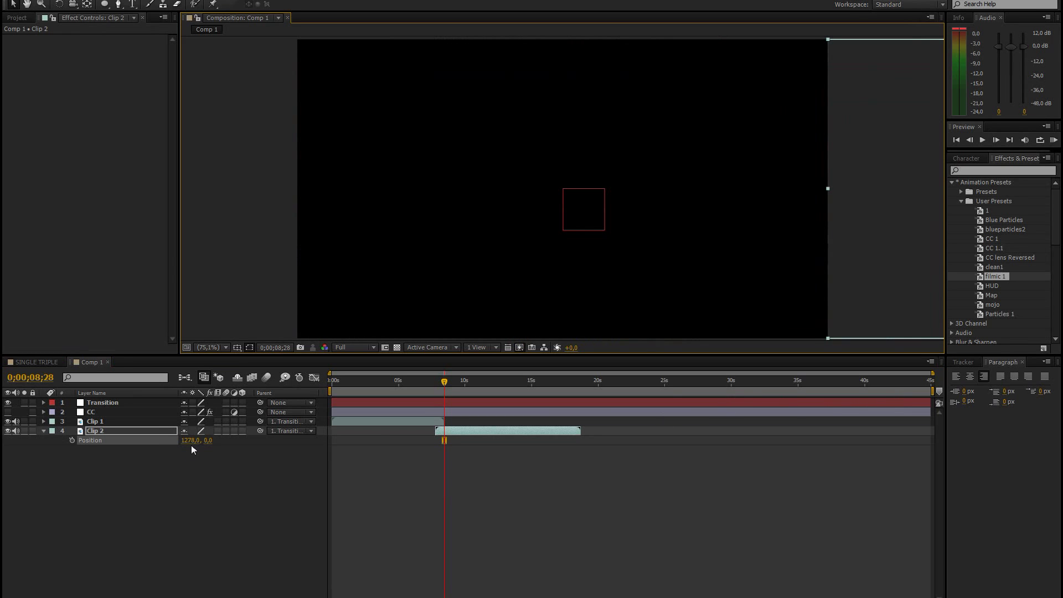
left_click(221, 530)
left_click_drag(441, 391, 438, 386)
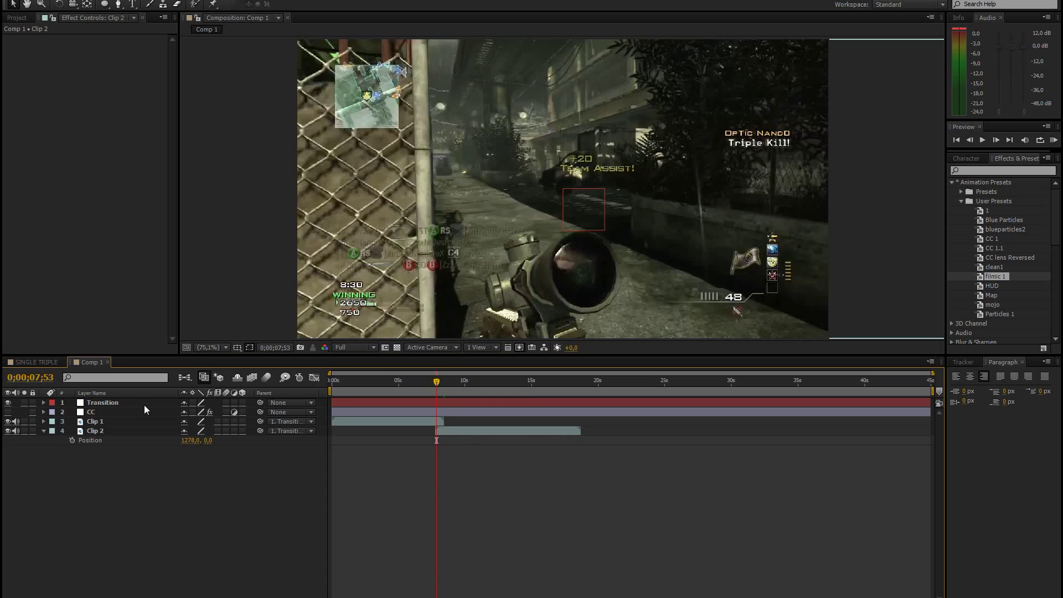
- Set a starting Position keyframe of 640.0, 360.0 on the Transition null near 0;00;07;48
left_click(101, 401)
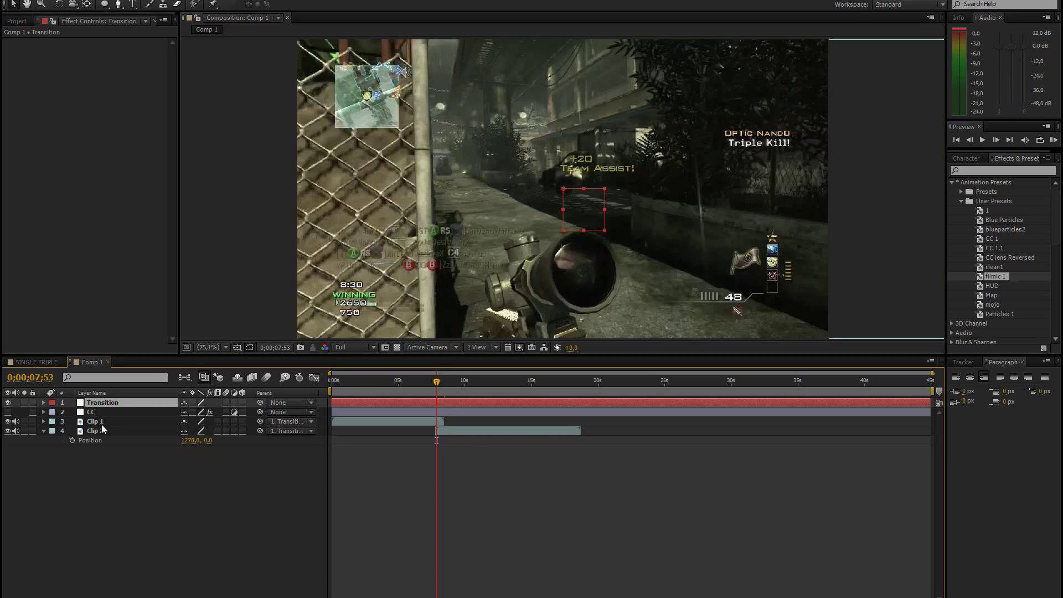
key("p")
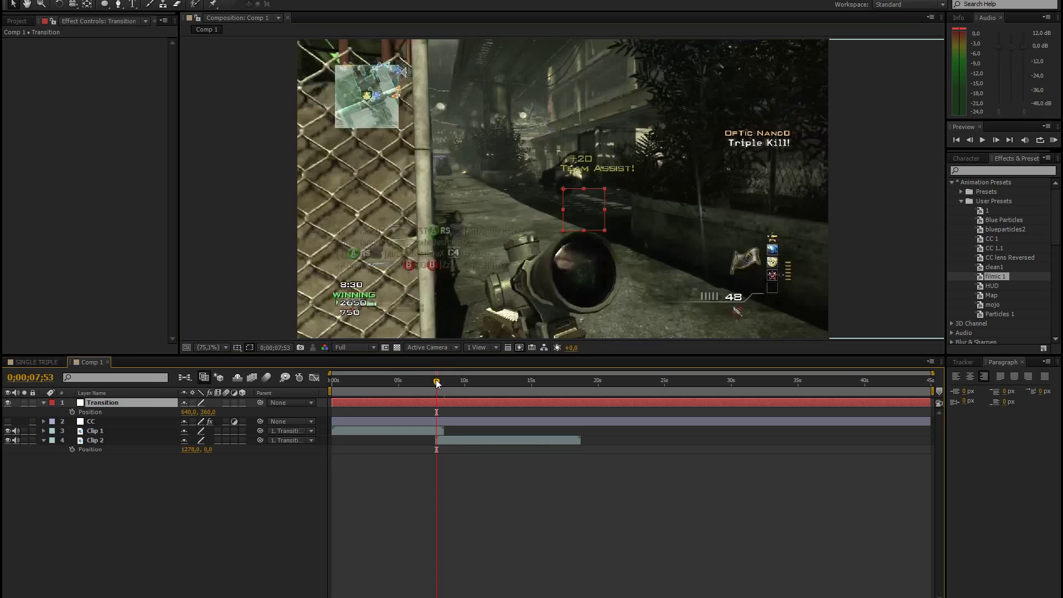
left_click_drag(437, 383, 437, 383)
left_click(72, 412)
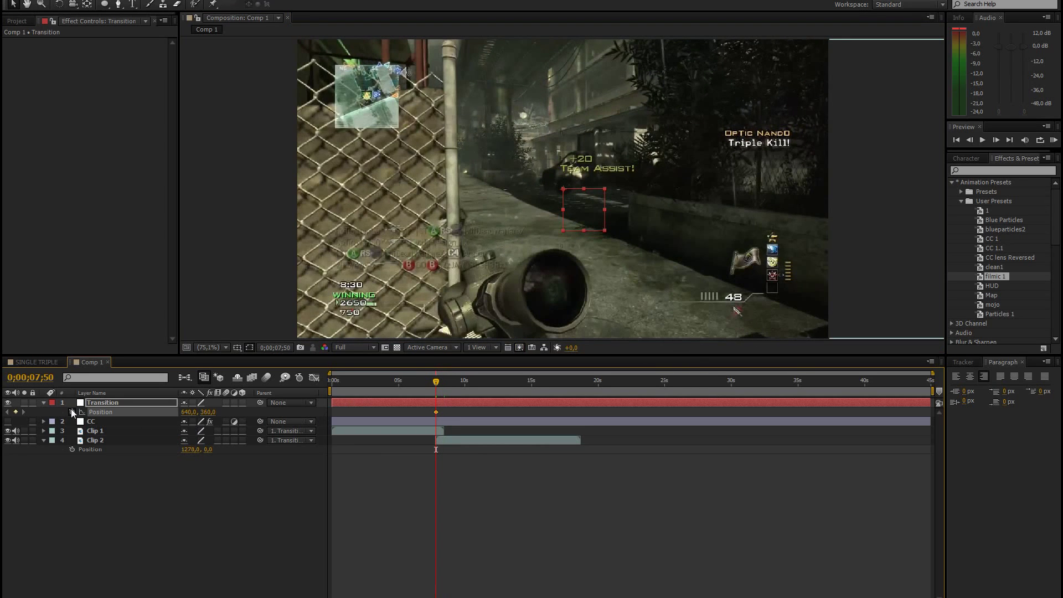
- Select Clip 1 and Clip 2, jump to 0;00;08;00 and play forward to check the cut
left_click(96, 431)
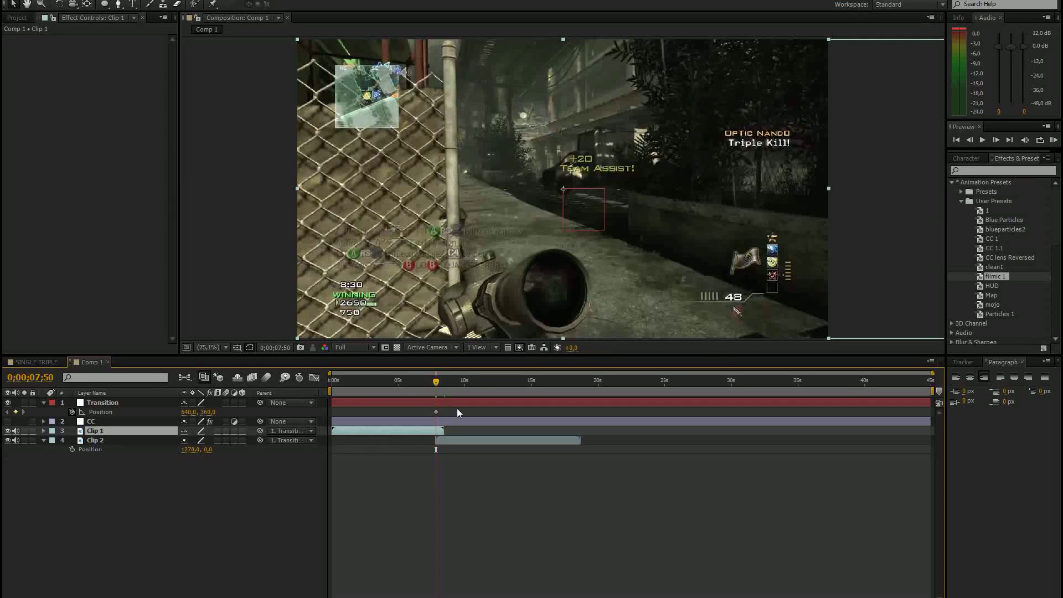
left_click(104, 441)
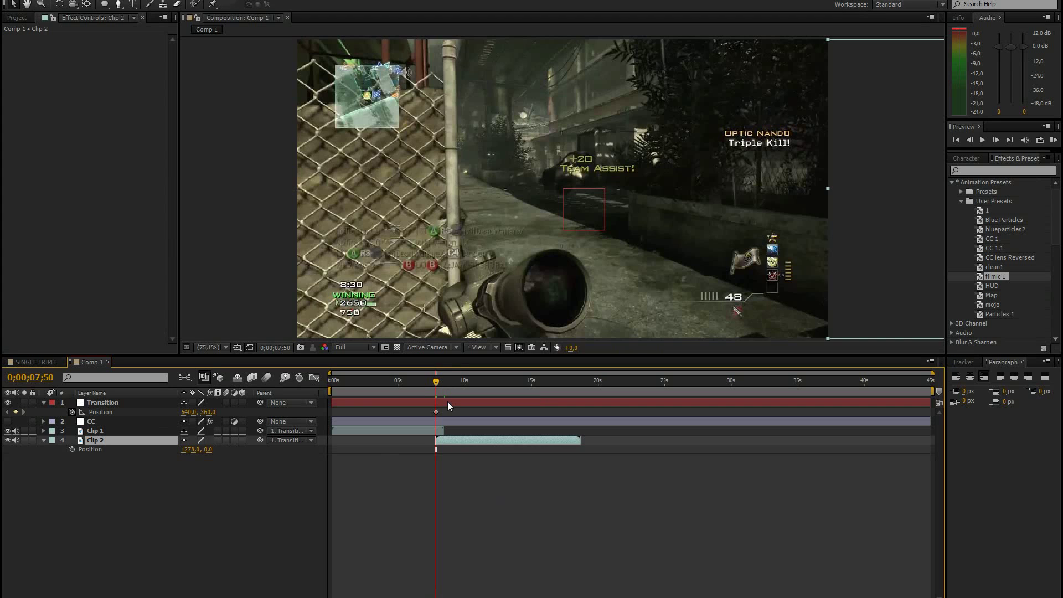
key("shift+Page_Down")
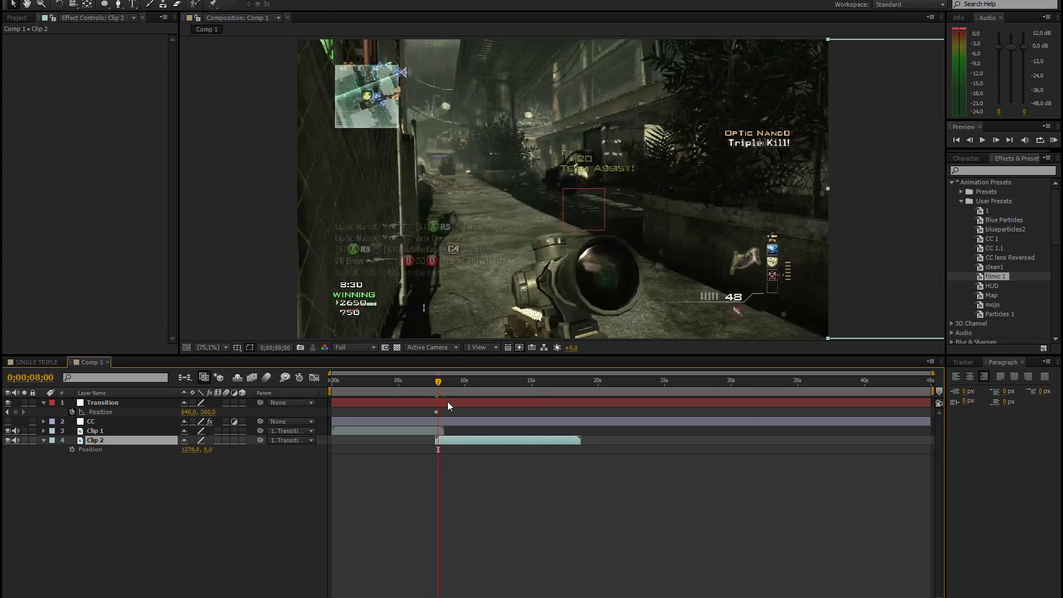
key("space")
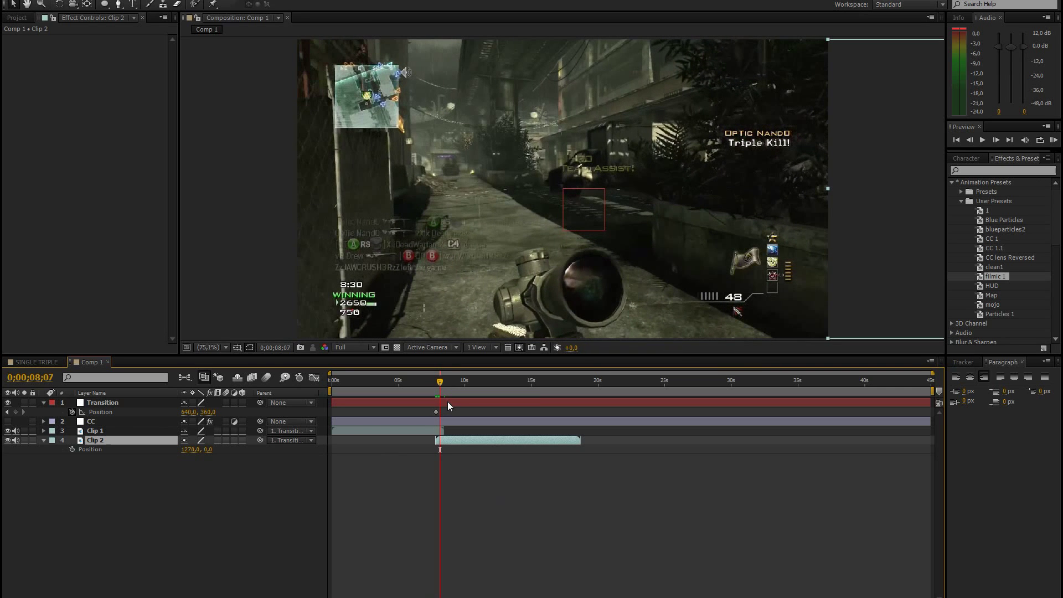
- Key Transition's Position X at -640 at 0;00;08;07 so Clip 2 fills the frame, then collapse the layer
left_click_drag(189, 412, 64, 471)
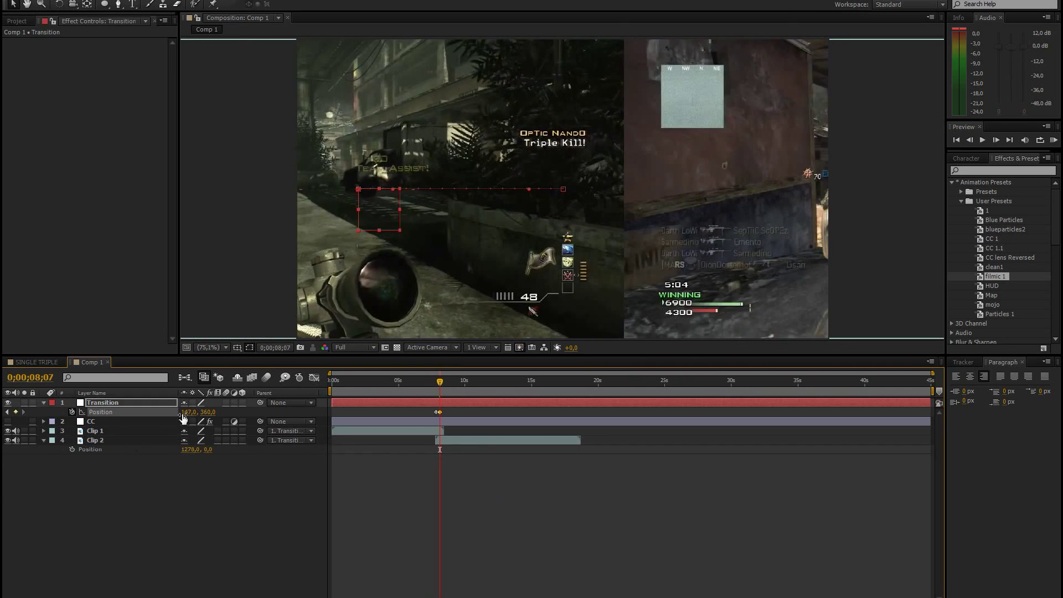
left_click_drag(183, 419, 137, 504)
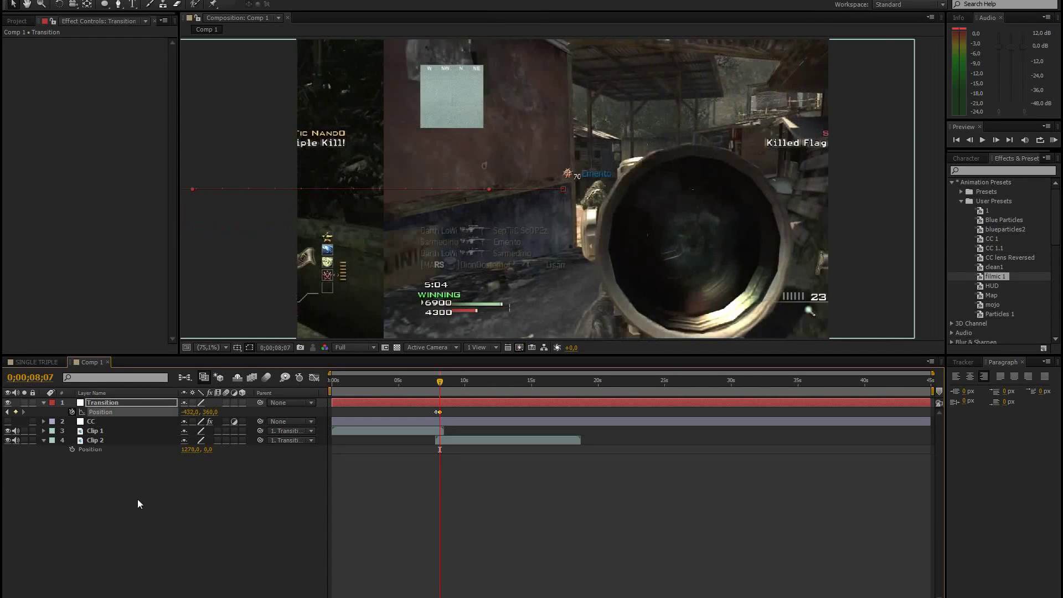
left_click_drag(190, 414, 224, 469)
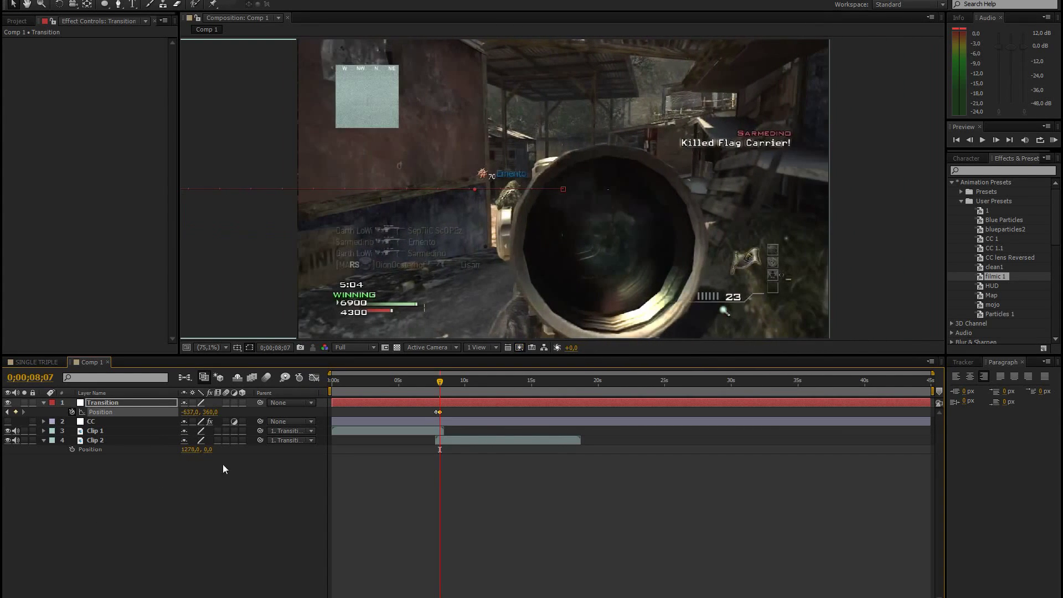
key("Left")
key("Left")
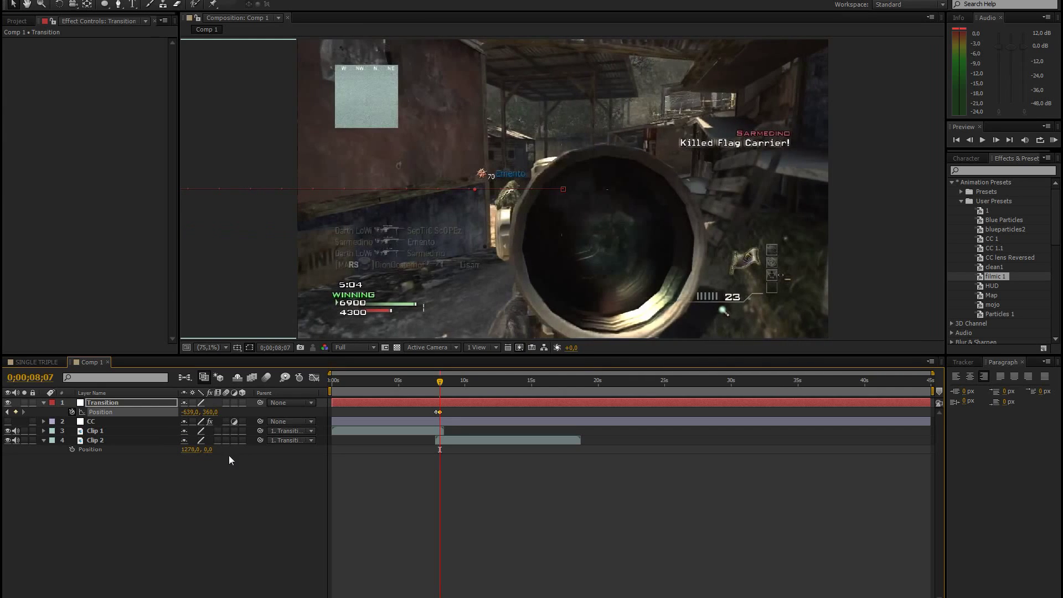
left_click_drag(186, 413, 194, 417)
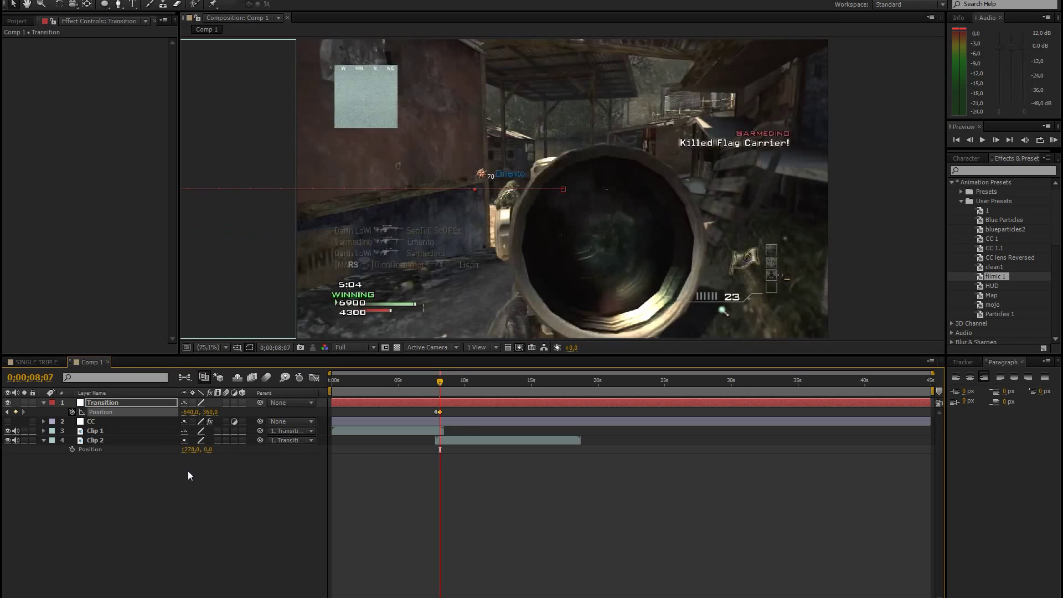
left_click(241, 411)
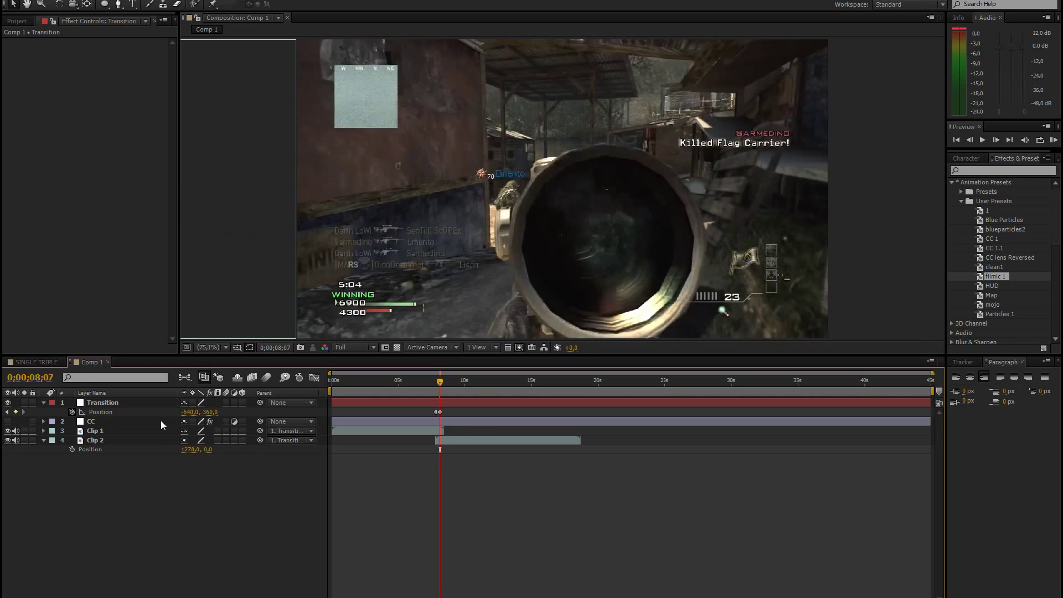
left_click(44, 403)
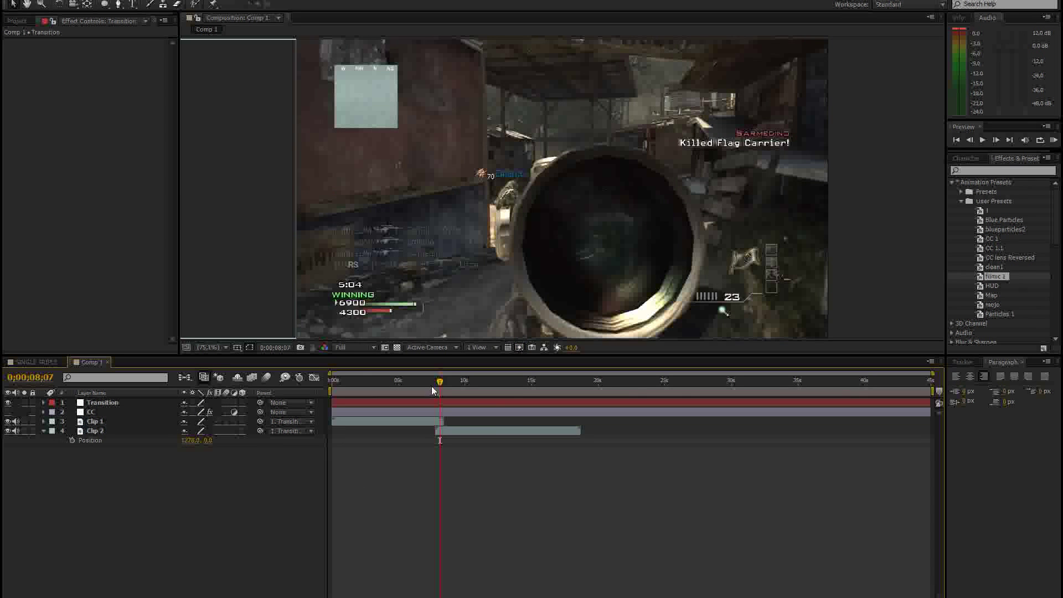
- Apply Easy Ease (F9) to both Transition Position keyframes and scrub to check the mid-slide frames
left_click(153, 404)
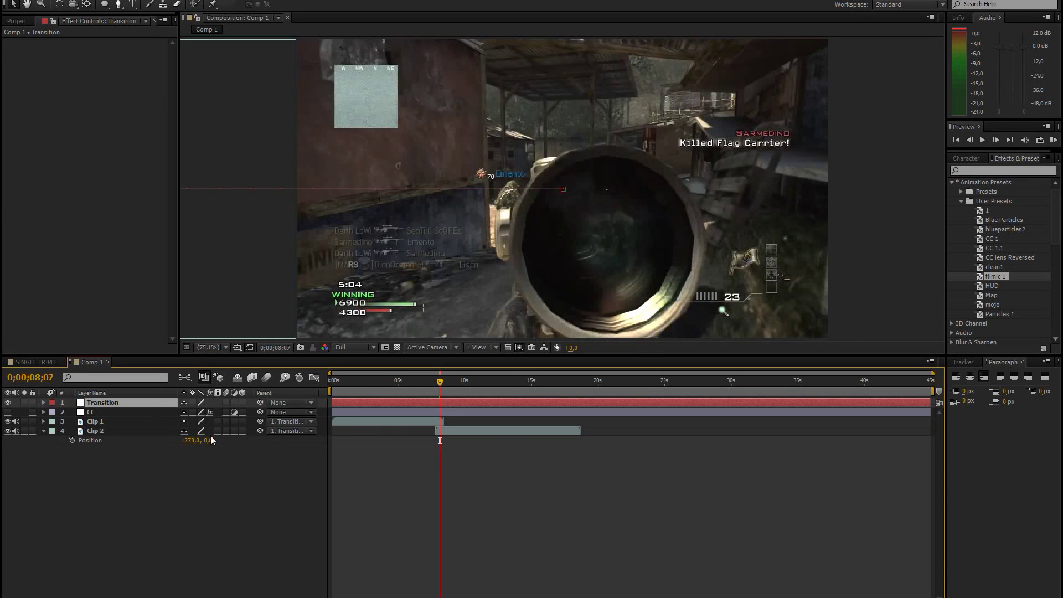
key("alt+shift+p")
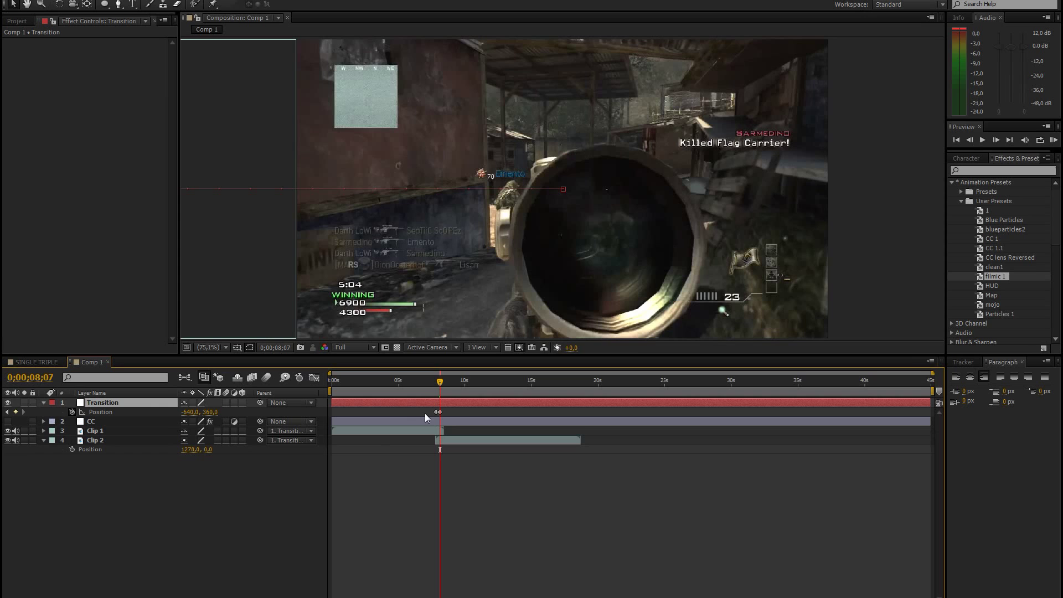
left_click_drag(423, 412, 474, 413)
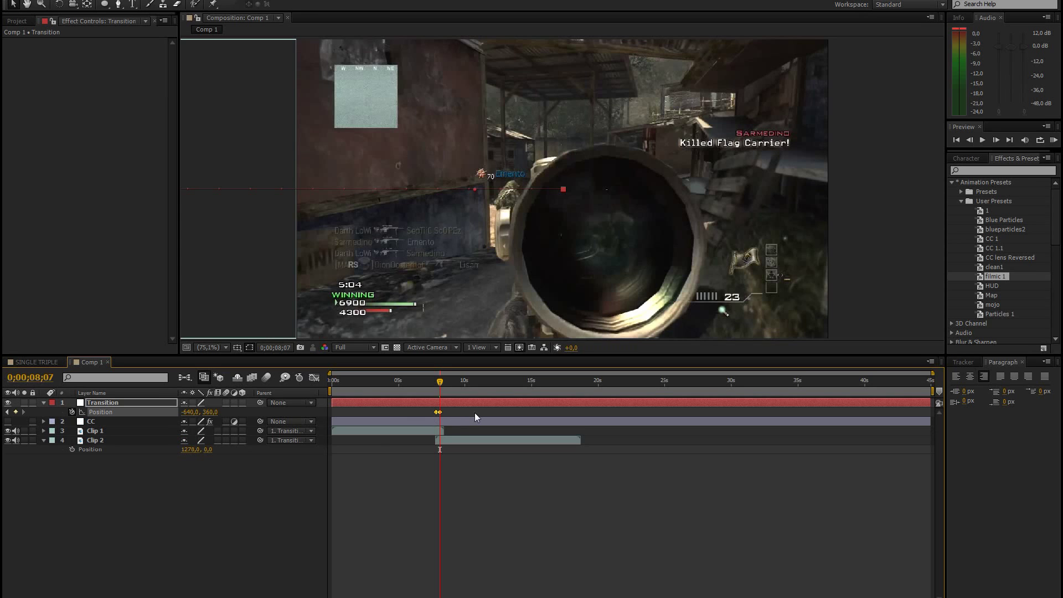
key("F9")
left_click(224, 514)
left_click_drag(437, 383, 440, 378)
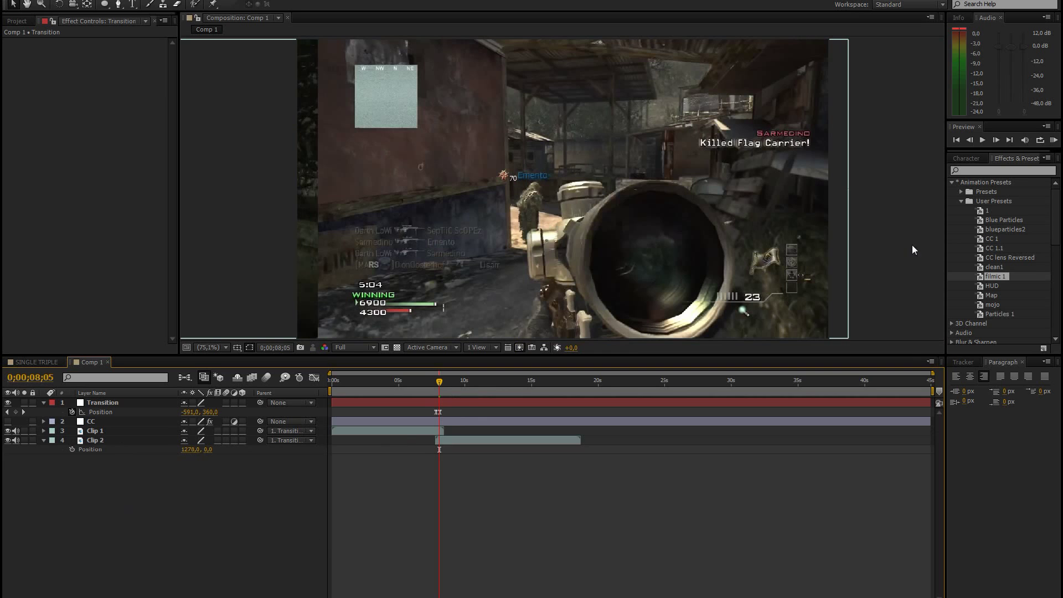
- Add an adjustment layer, apply RSMB found by searching 'rsm', then delete the adjustment layer
key("ctrl+alt+y")
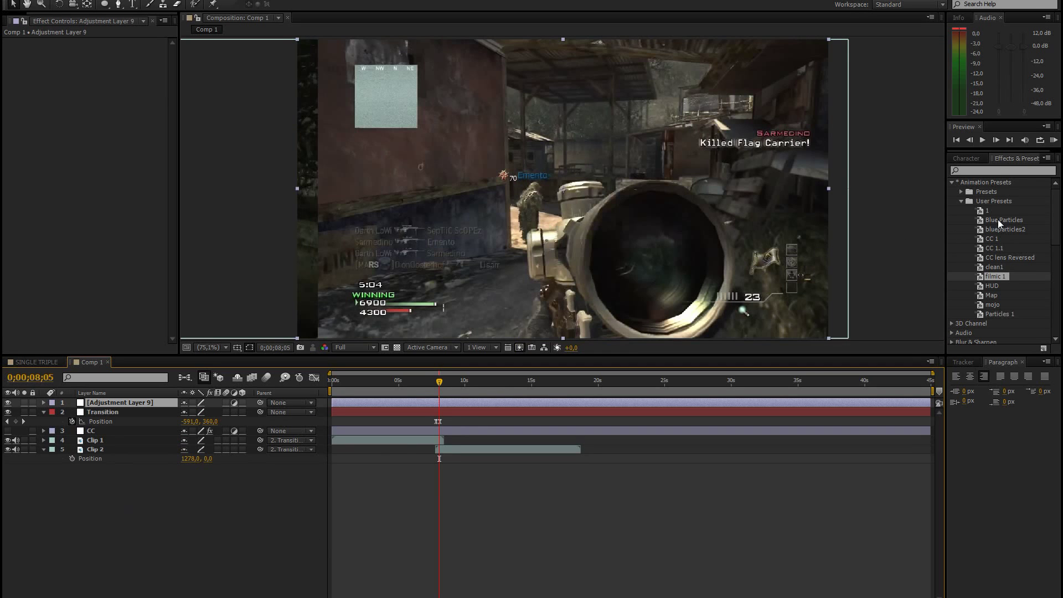
left_click(991, 170)
type("rsm")
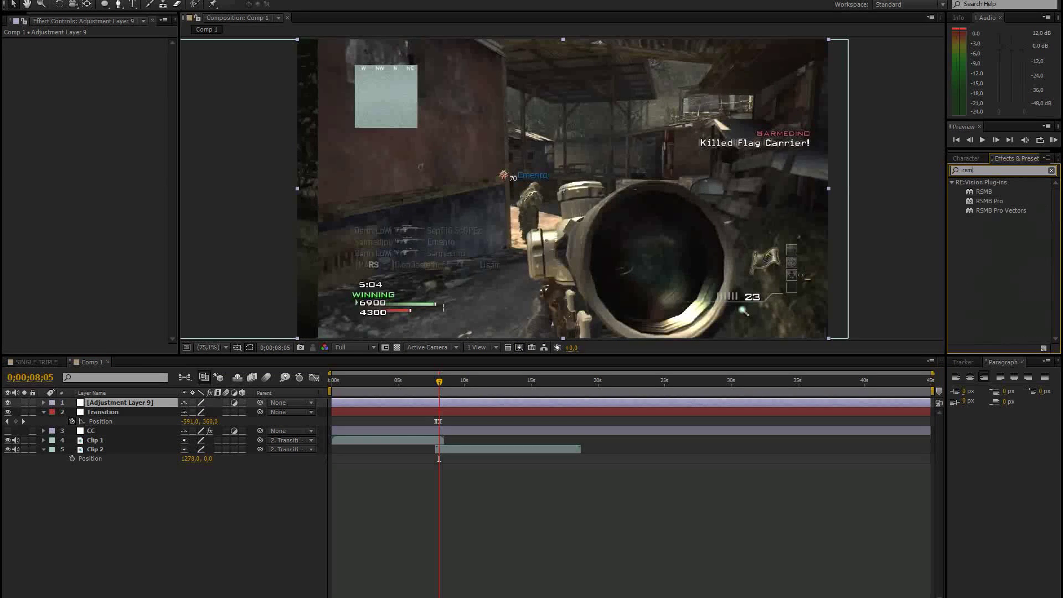
left_click_drag(991, 193, 108, 407)
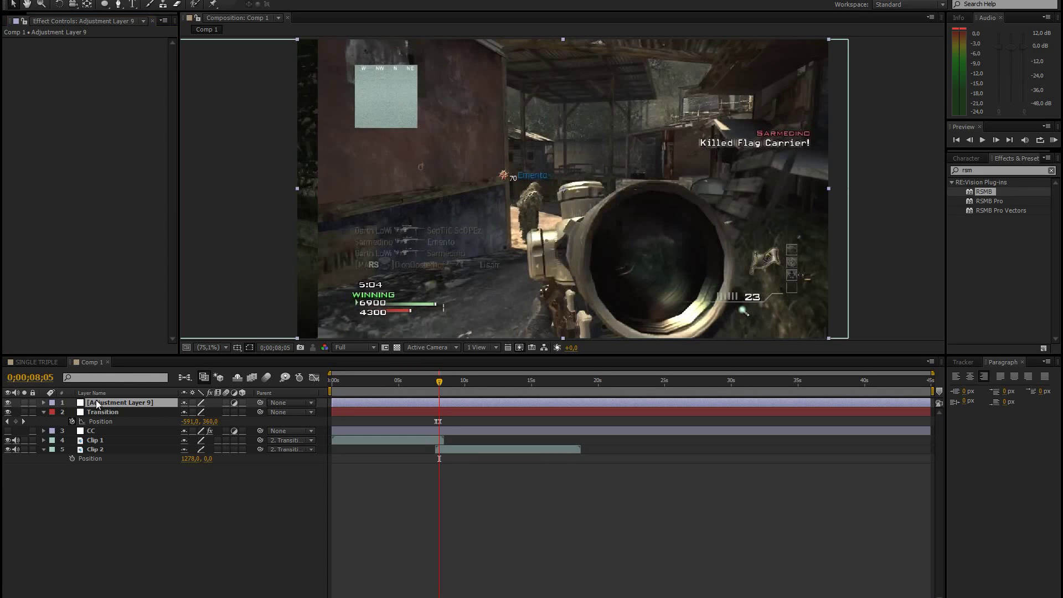
key("Delete")
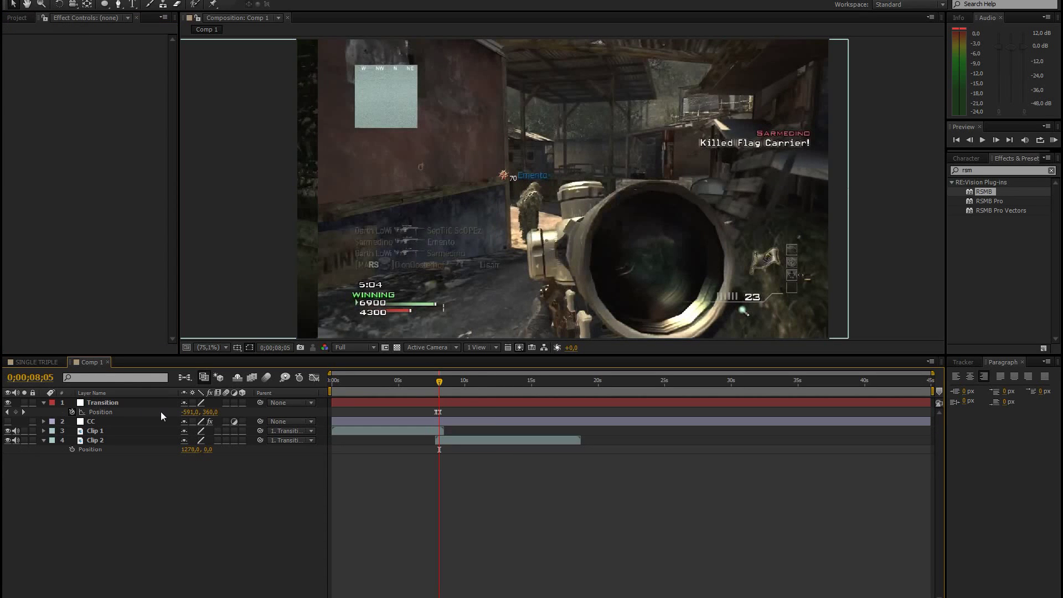
- Enable motion blur on Clip 1, Clip 2 and the composition, then scrub through the transition
left_click(225, 437)
left_click(224, 430)
left_click(266, 377)
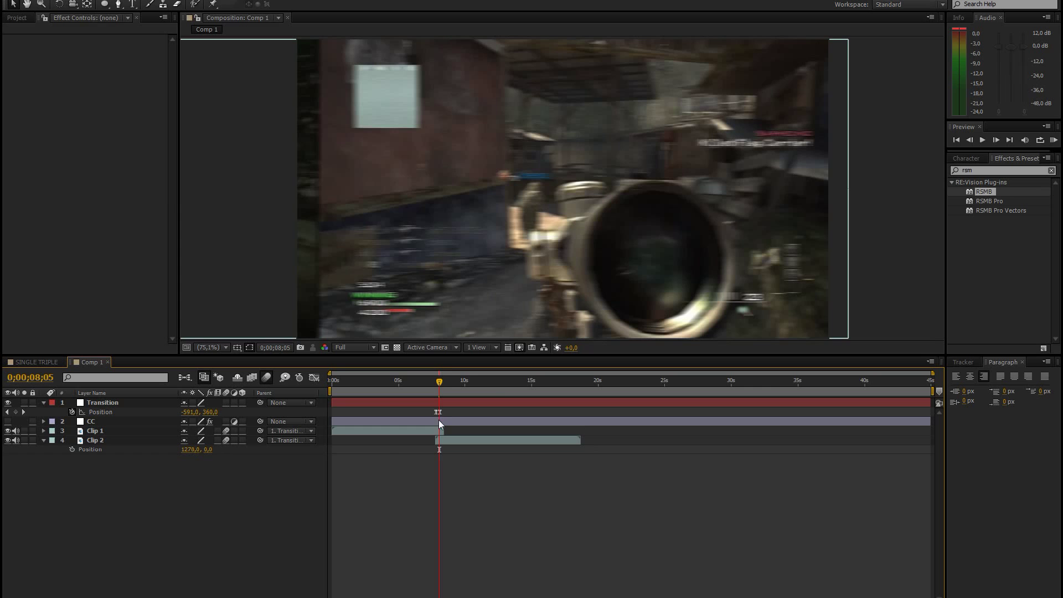
left_click_drag(434, 381, 437, 375)
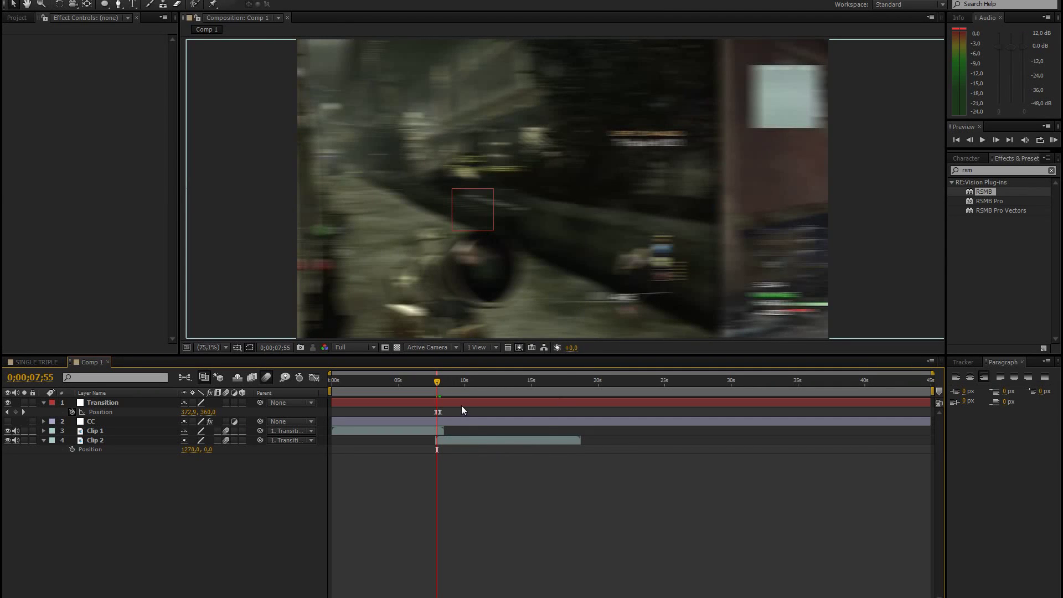
left_click_drag(437, 381, 440, 379)
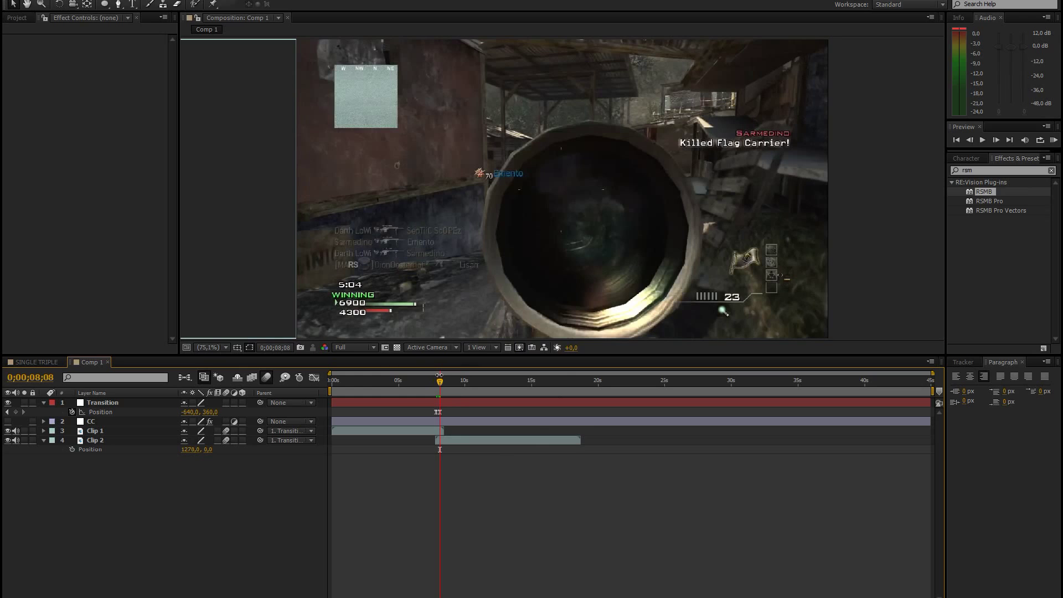
- Show the CC layer, set the work area to about 7.3–10 s, and preview the transition
left_click(8, 421)
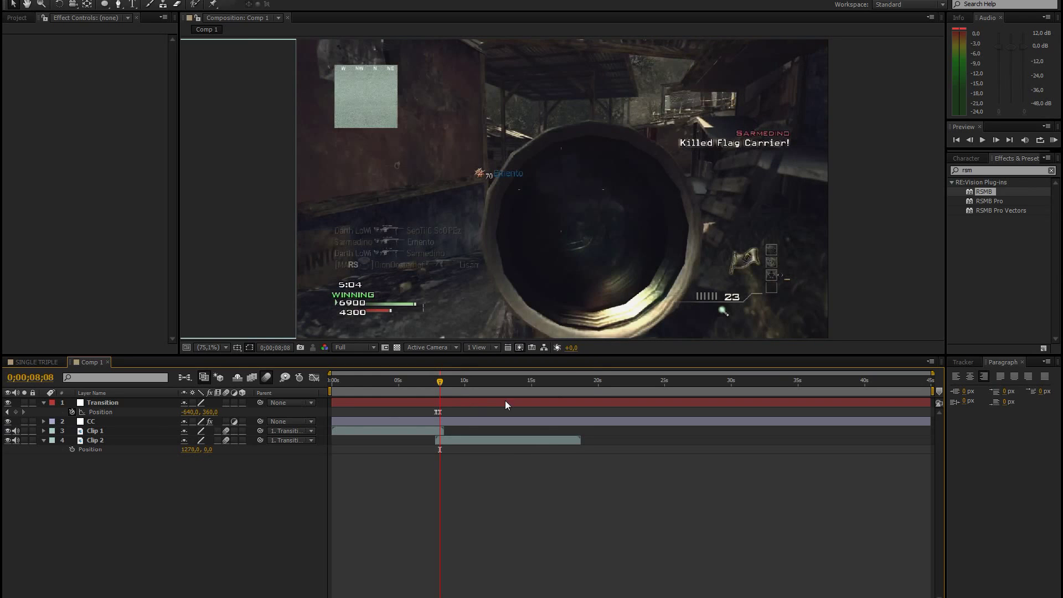
left_click_drag(330, 391, 428, 391)
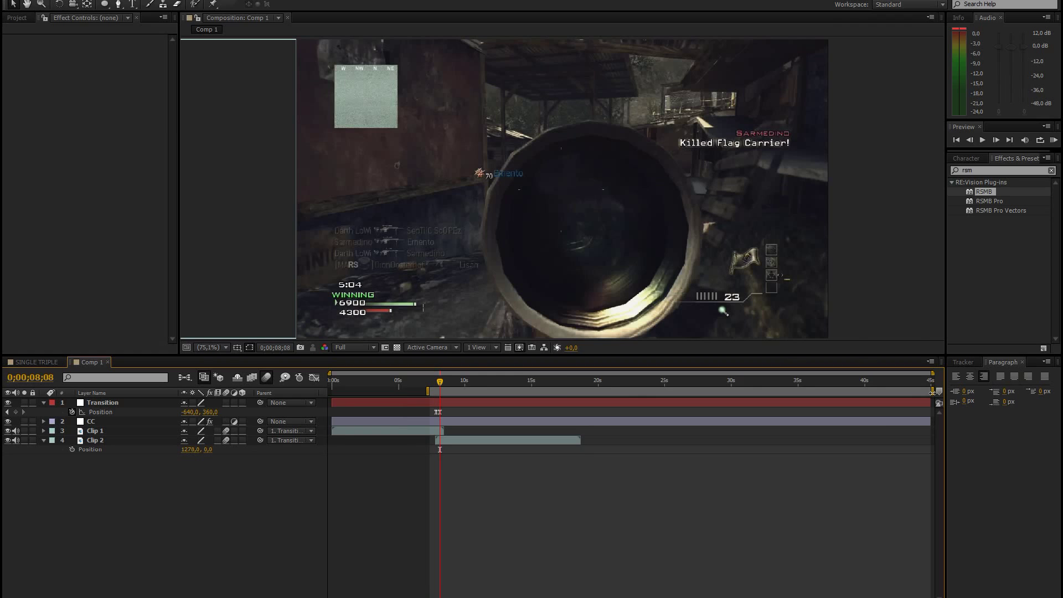
left_click_drag(934, 391, 465, 391)
left_click(1054, 141)
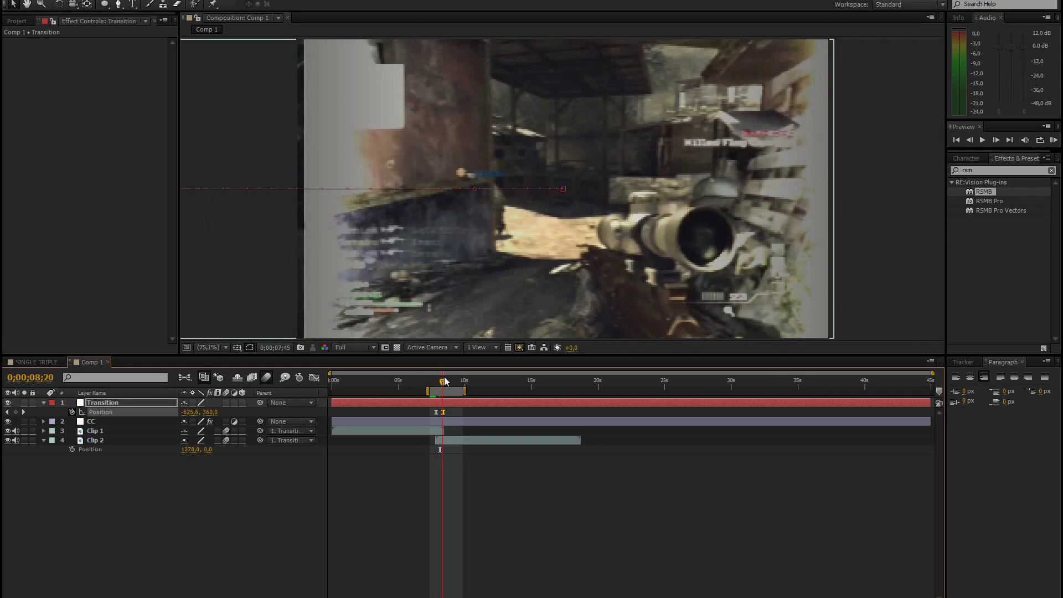
left_click(96, 546)
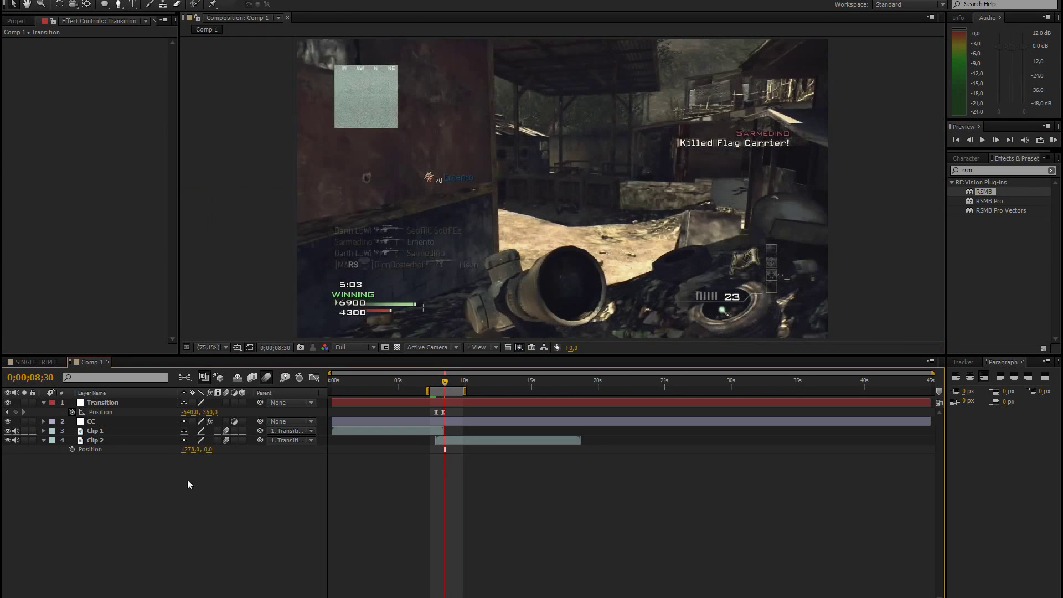
left_click(44, 403)
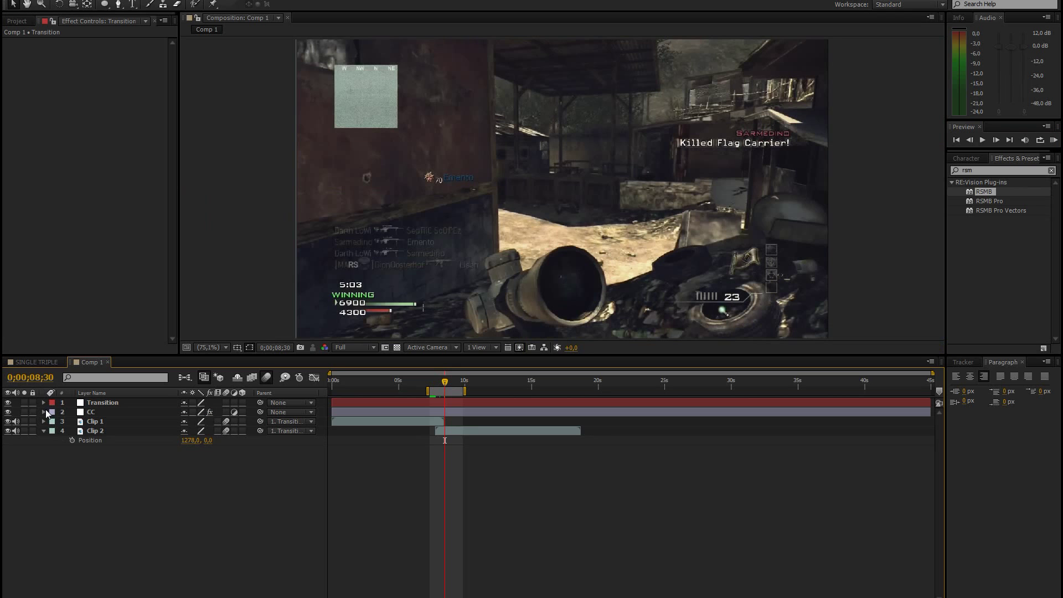